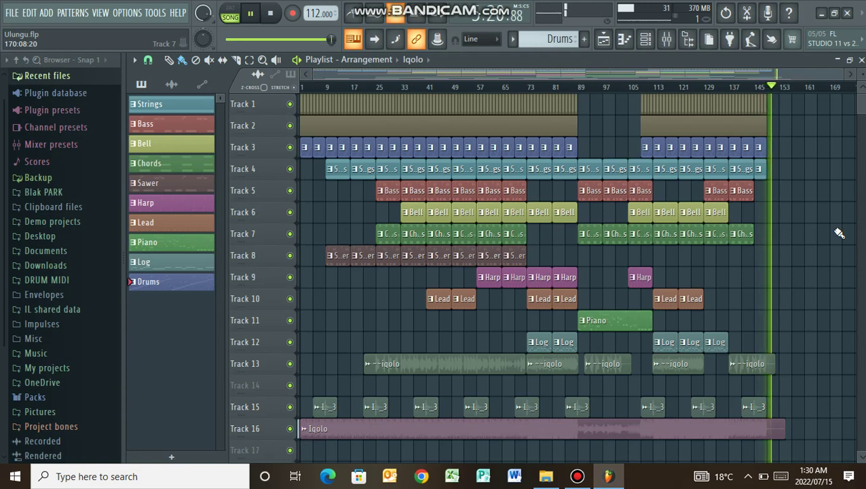
# - Stop playback, select the Strings pattern, and delete the Iqolo audio clip from Track 16 of the playlist
pyautogui.press('space')
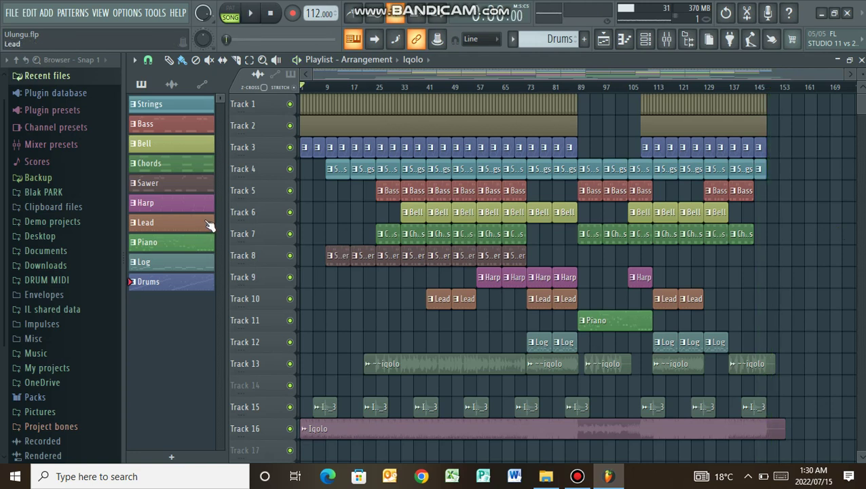
pyautogui.click(165, 107)
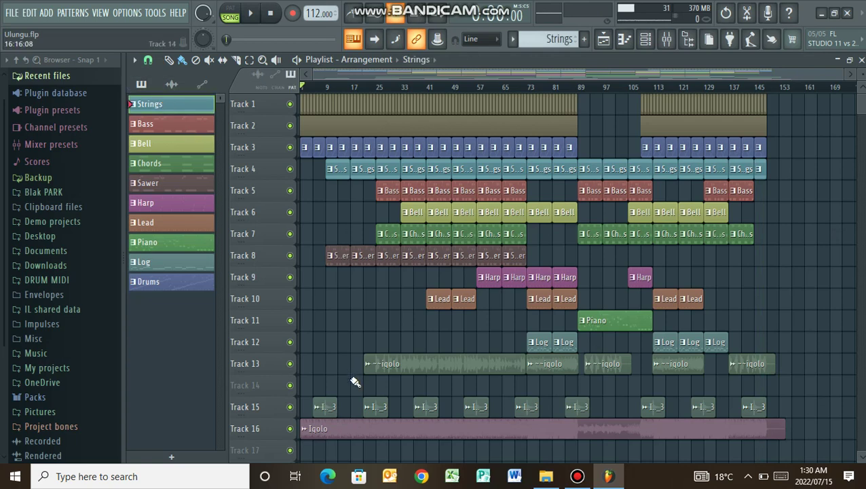
pyautogui.rightClick(354, 433)
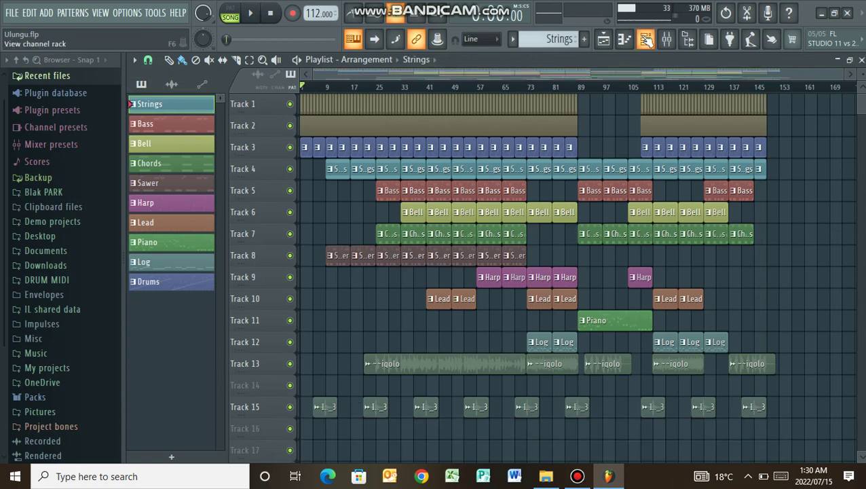
# - Open the channel rack and toggle solo on the Strings channel to unmute all channels
pyautogui.press('F6')
pyautogui.rightClick(153, 278)
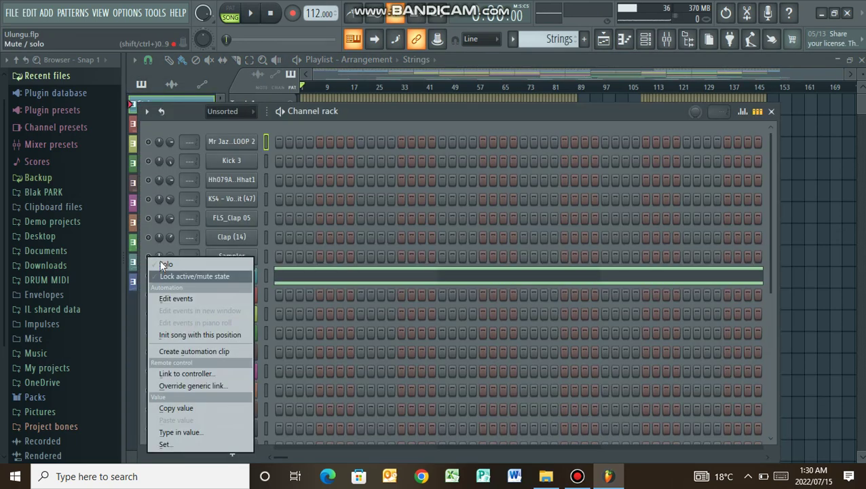
pyautogui.click(164, 276)
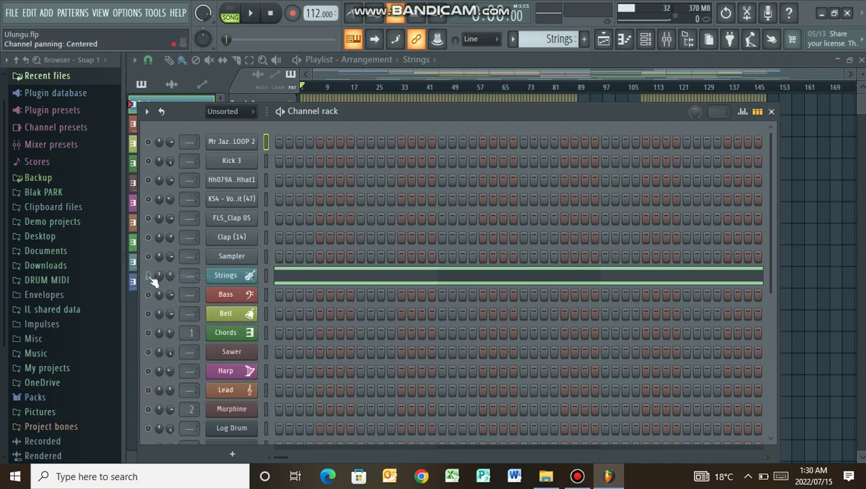
pyautogui.rightClick(147, 274)
pyautogui.click(158, 275)
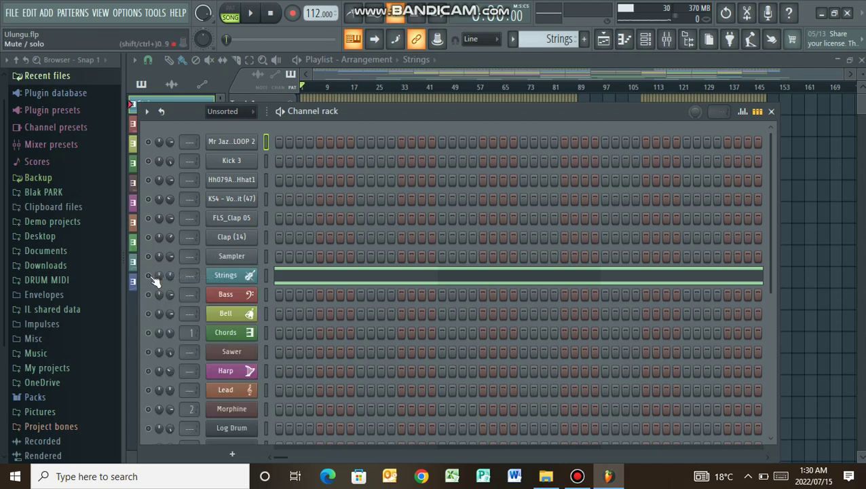
pyautogui.rightClick(154, 278)
pyautogui.click(161, 266)
pyautogui.rightClick(151, 275)
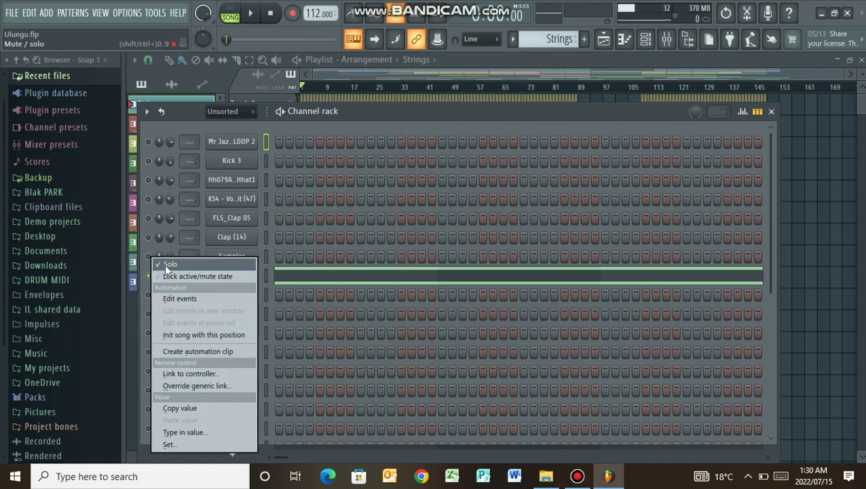
pyautogui.click(164, 264)
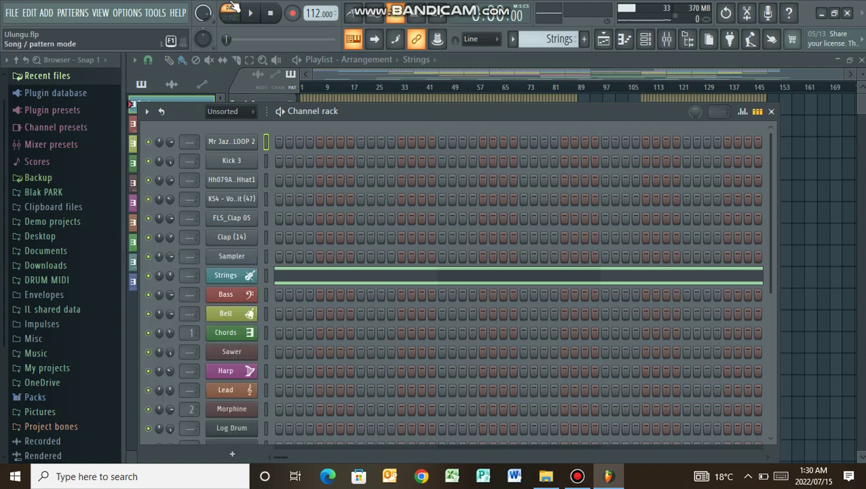
# - Play the Strings pattern in pattern mode and check the instrument loaded on the Strings channel
pyautogui.press('space')
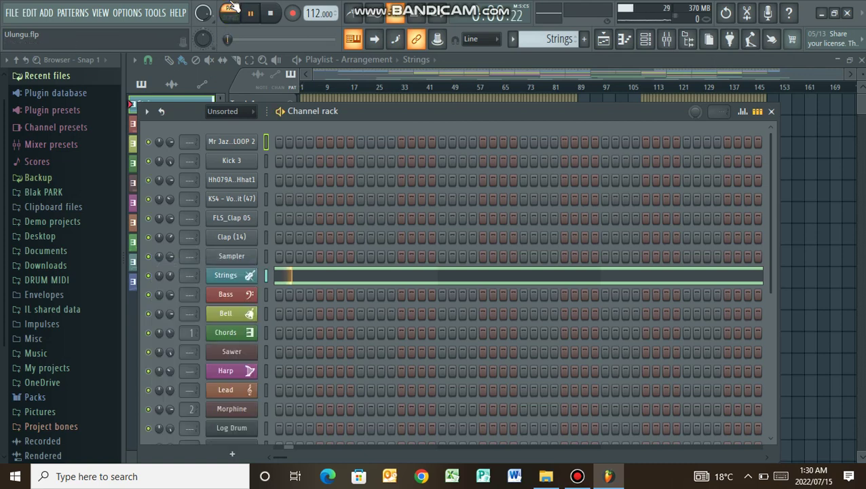
pyautogui.press('space')
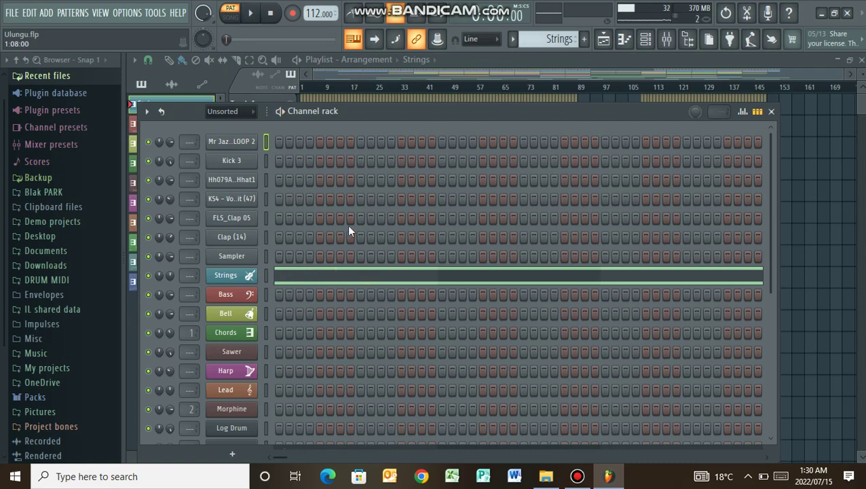
pyautogui.click(245, 278)
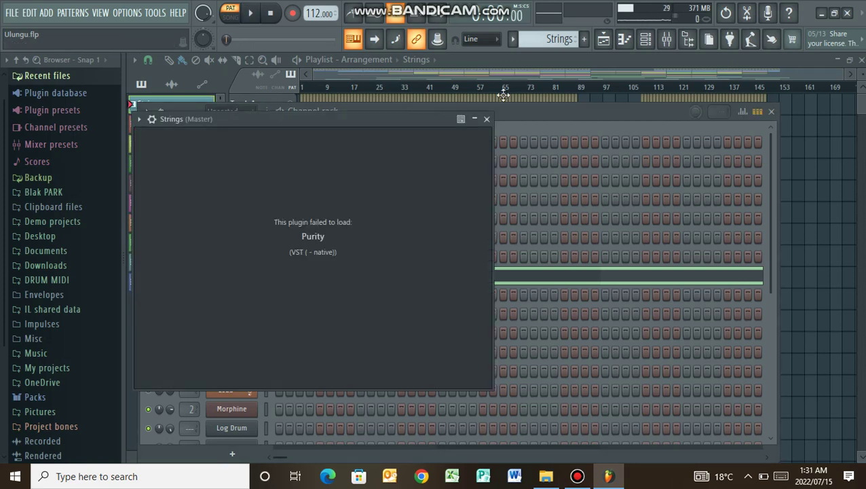
pyautogui.press('Escape')
# - Replace the Strings channel's instrument with the Purity plugin
pyautogui.rightClick(258, 272)
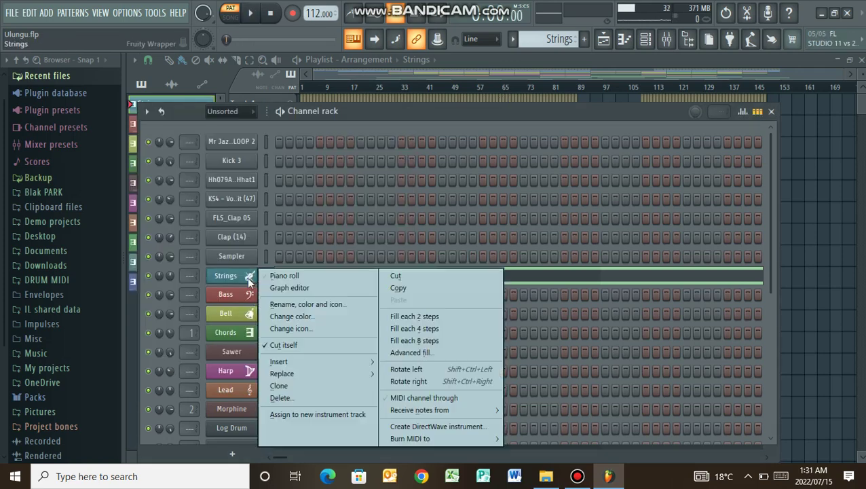
pyautogui.moveTo(278, 367)
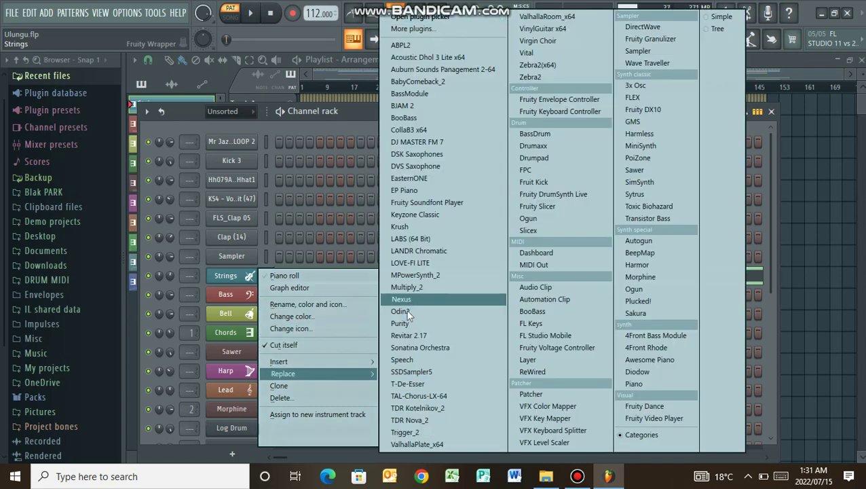
pyautogui.click(401, 323)
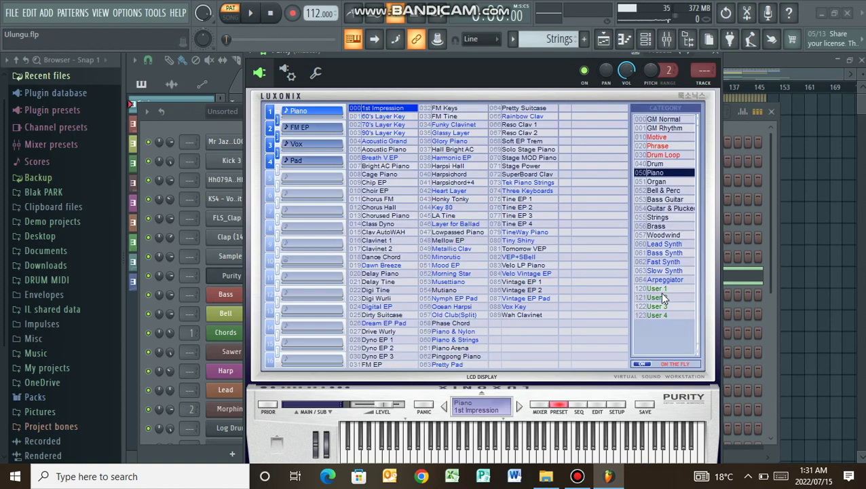
# - Load the Sonar preset from Purity's Slow Synth category and close the plugin window
pyautogui.click(664, 272)
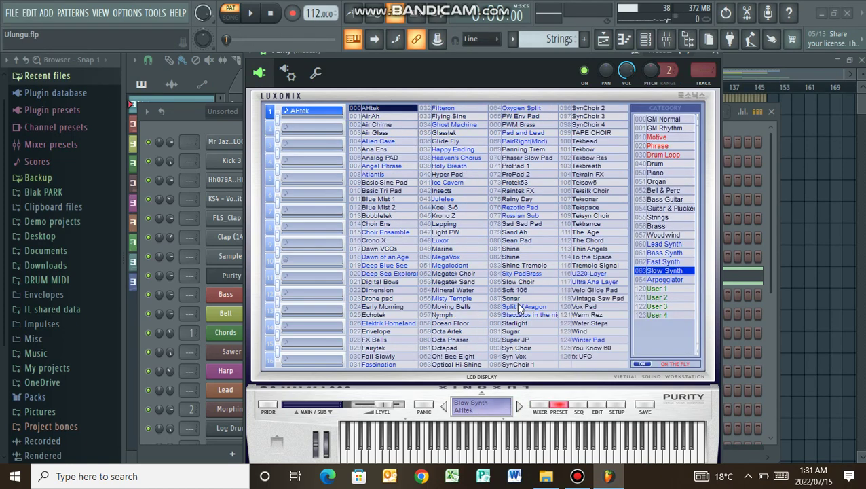
pyautogui.click(519, 306)
pyautogui.click(515, 298)
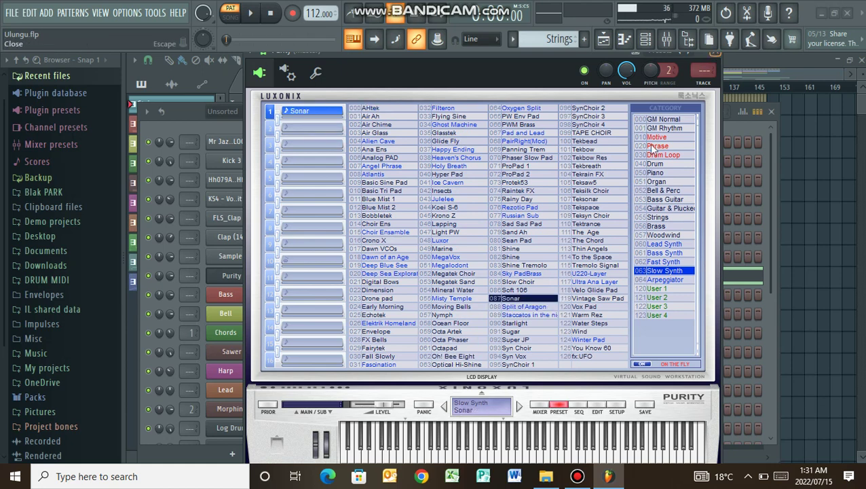
pyautogui.press('Escape')
# - Play the Strings pattern and examine all its notes in the piano roll across its full length
pyautogui.press('space')
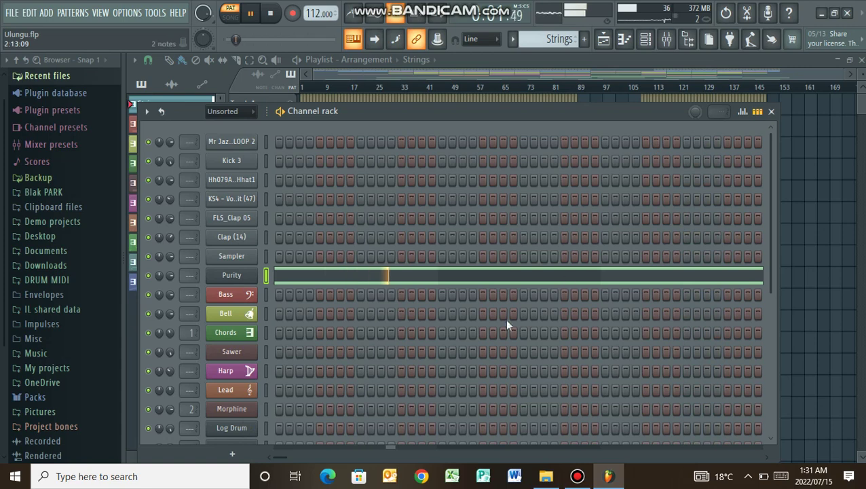
pyautogui.click(458, 281)
pyautogui.scroll(-5, 459, 285)
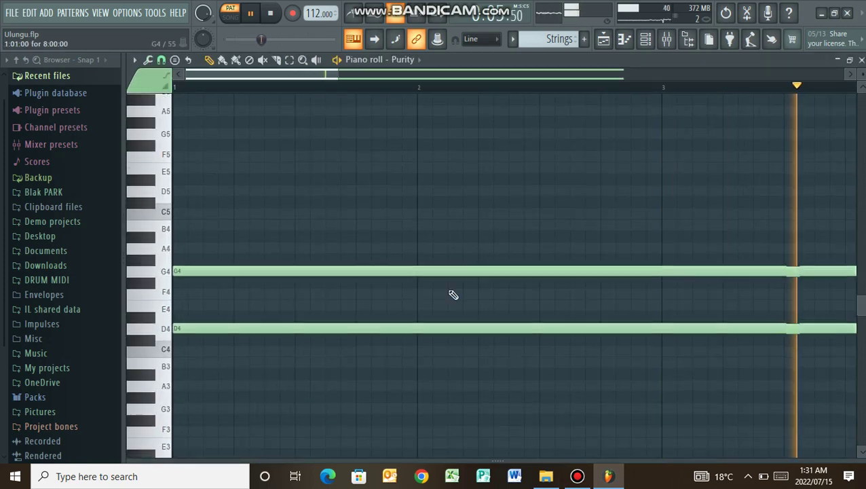
pyautogui.moveTo(344, 74); pyautogui.dragTo(635, 69)
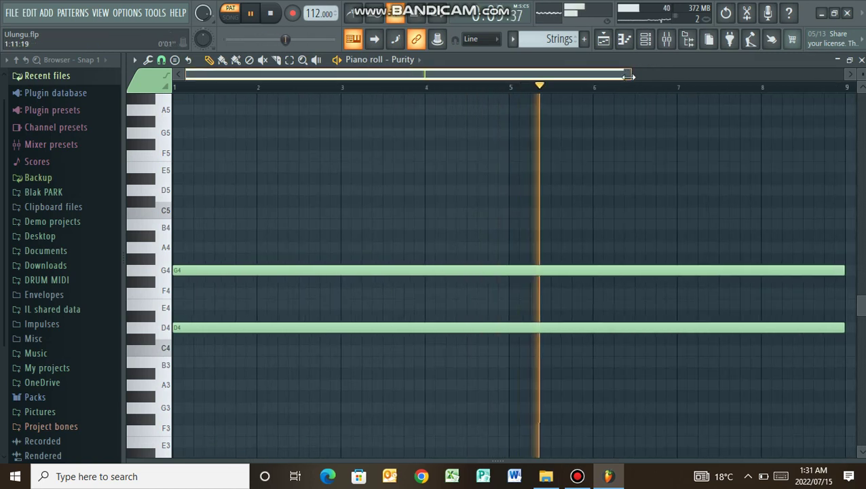
pyautogui.click(861, 60)
pyautogui.press('space')
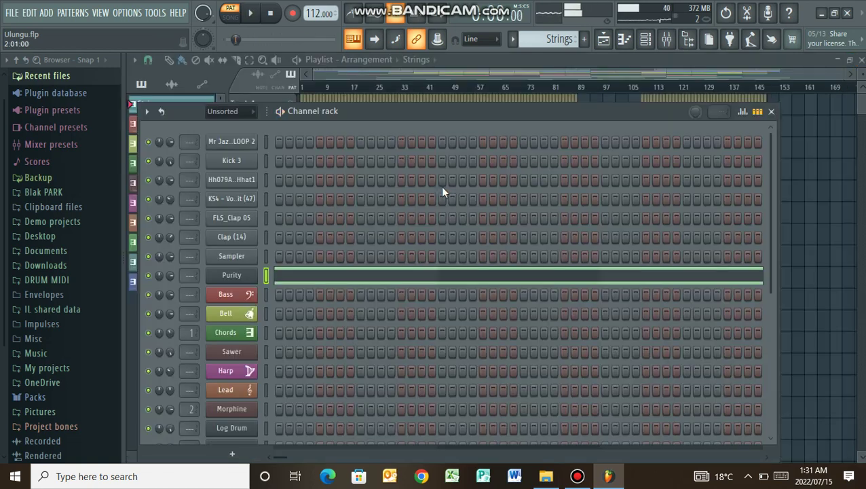
# - Play the Bass pattern while examining its notes in the piano roll and its instrument's settings
pyautogui.moveTo(569, 38); pyautogui.dragTo(570, 2)
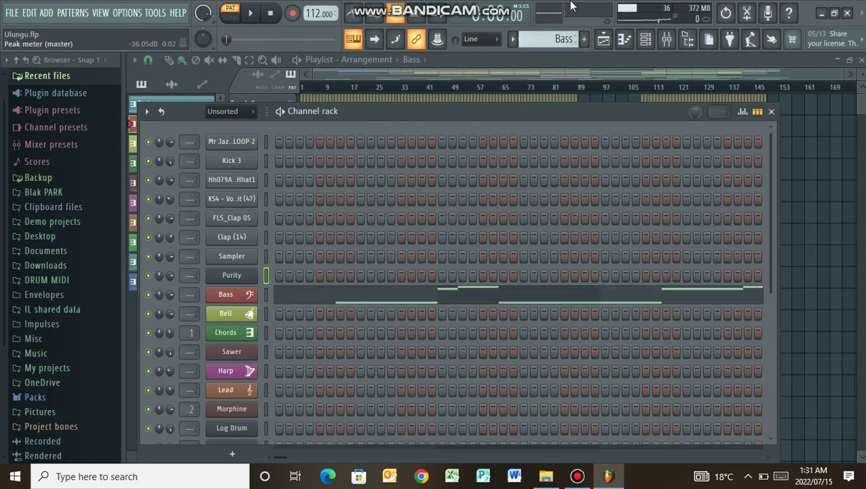
pyautogui.click(377, 304)
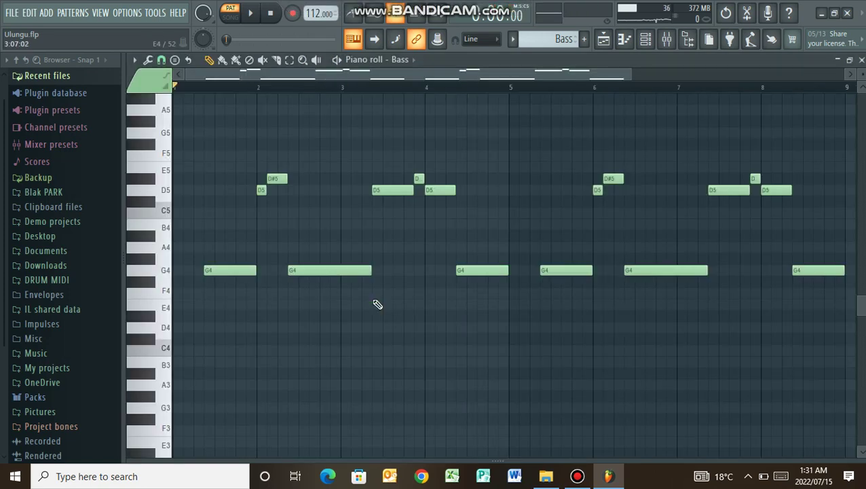
pyautogui.press('space')
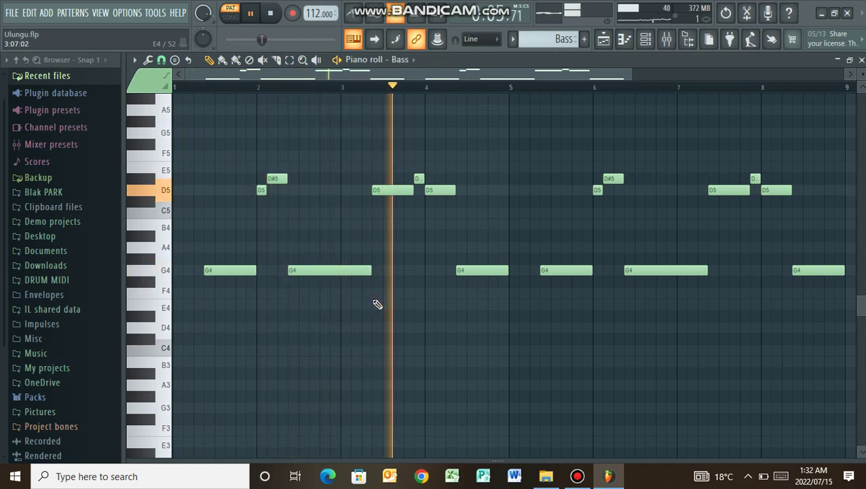
pyautogui.click(860, 60)
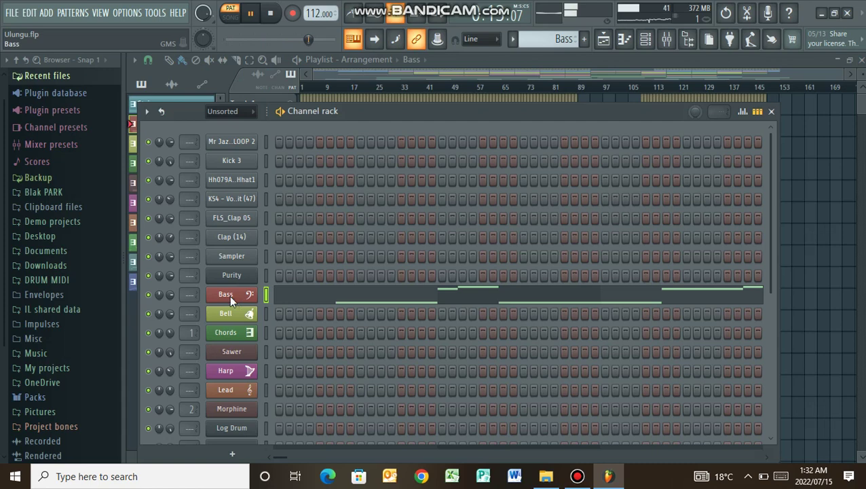
pyautogui.click(229, 295)
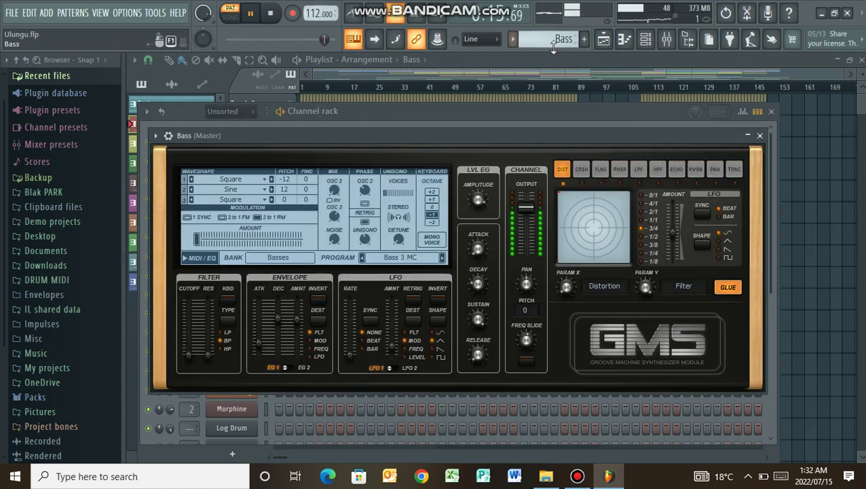
pyautogui.click(759, 136)
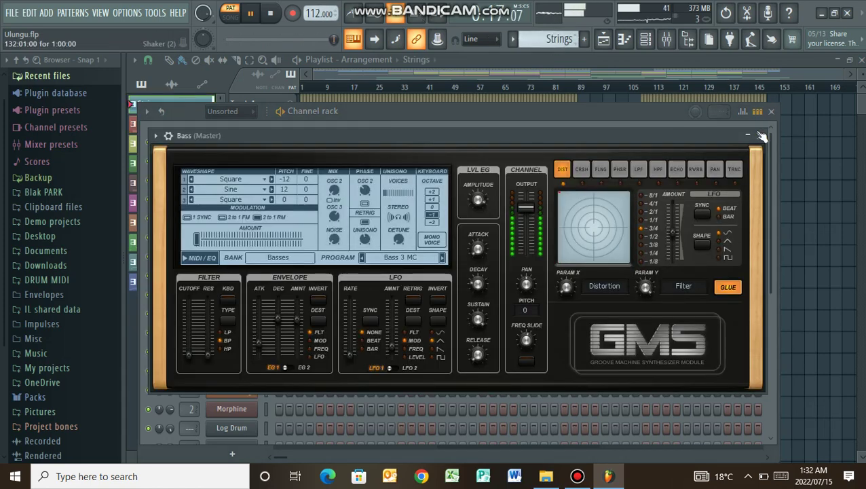
pyautogui.press('space')
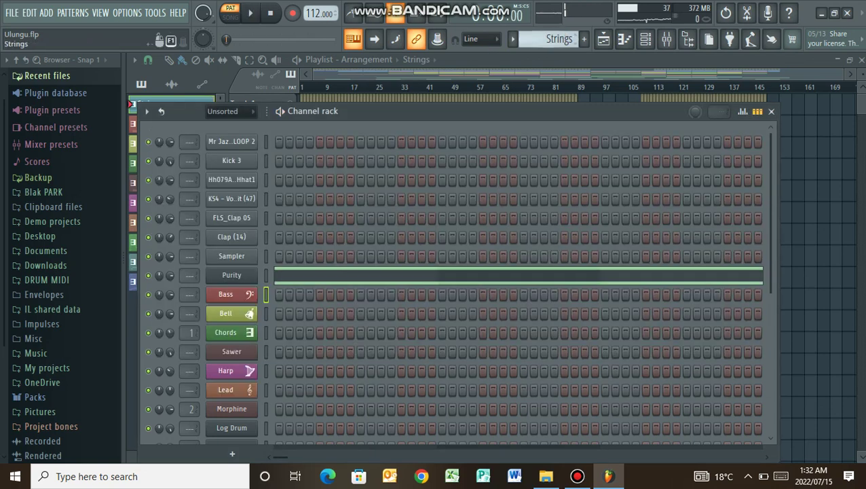
# - Play the Bell pattern while examining its notes in the piano roll and its instrument's settings
pyautogui.moveTo(564, 35); pyautogui.dragTo(564, 43)
pyautogui.scroll(-1, 564, 39)
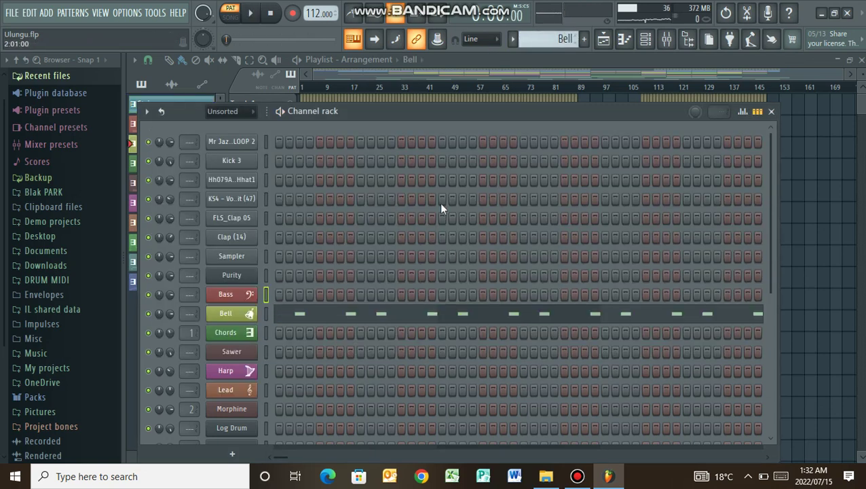
pyautogui.press('space')
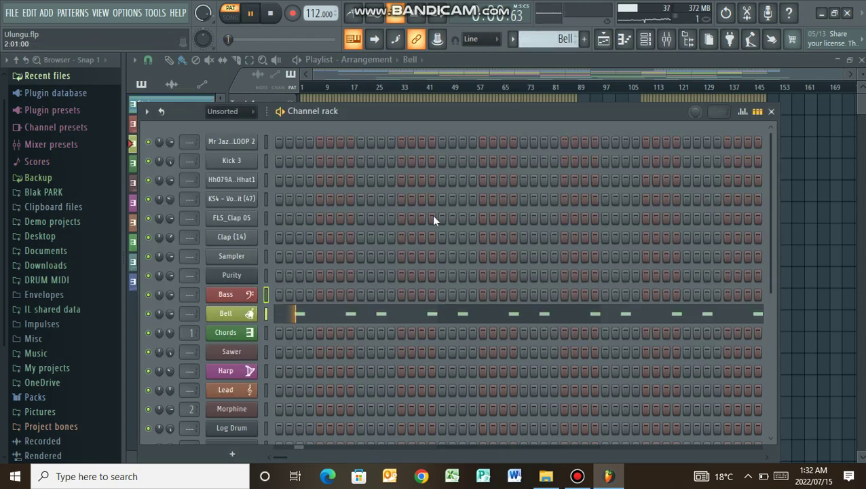
pyautogui.click(353, 317)
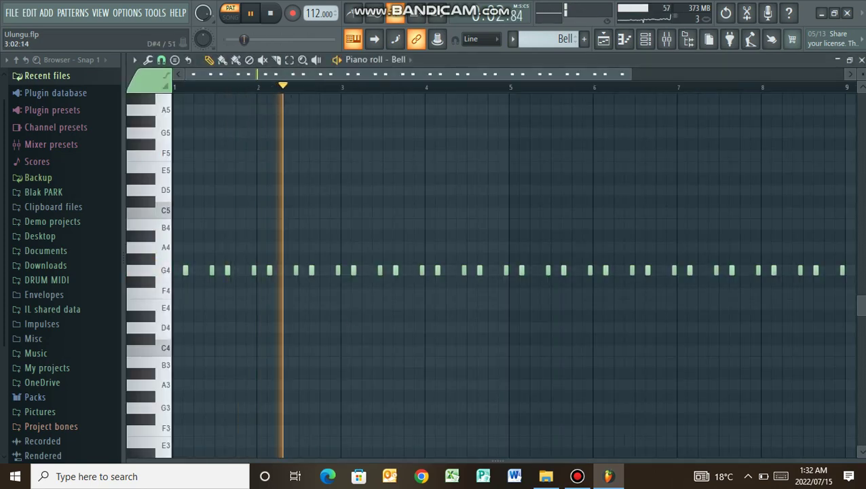
pyautogui.click(861, 61)
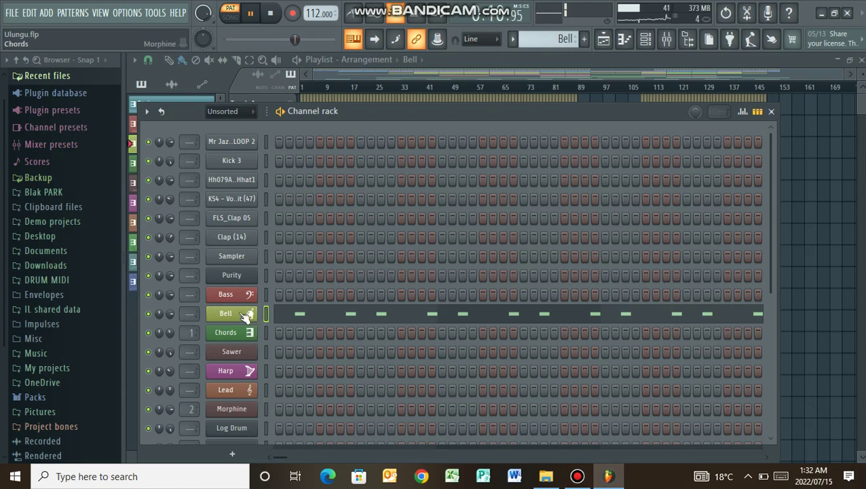
pyautogui.click(244, 315)
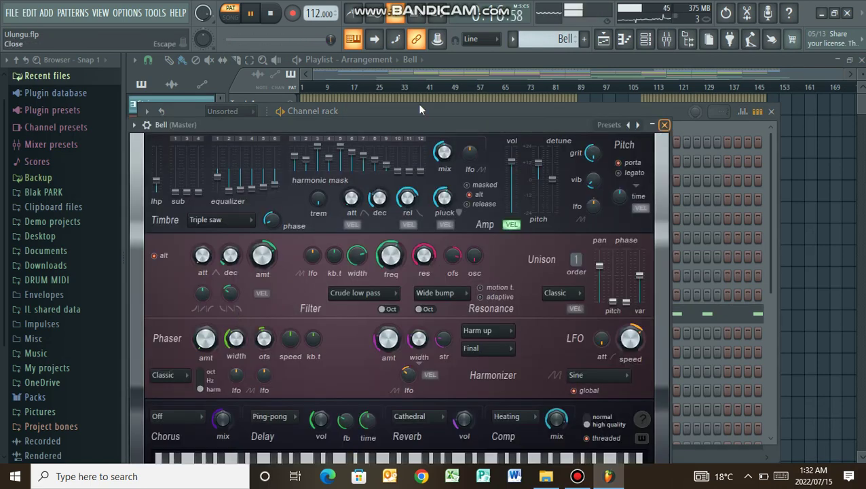
pyautogui.press('Escape')
pyautogui.press('space')
# - Play the Chords pattern and examine its chord notes in the piano roll
pyautogui.moveTo(548, 38); pyautogui.dragTo(549, 32)
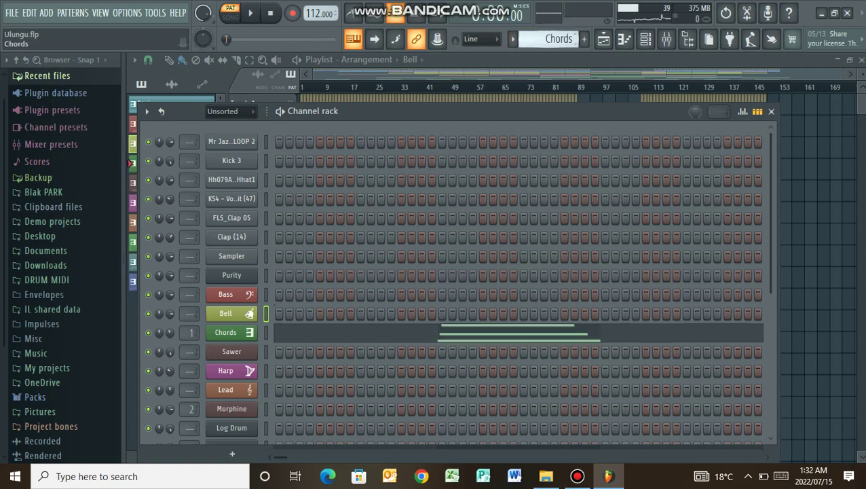
pyautogui.press('space')
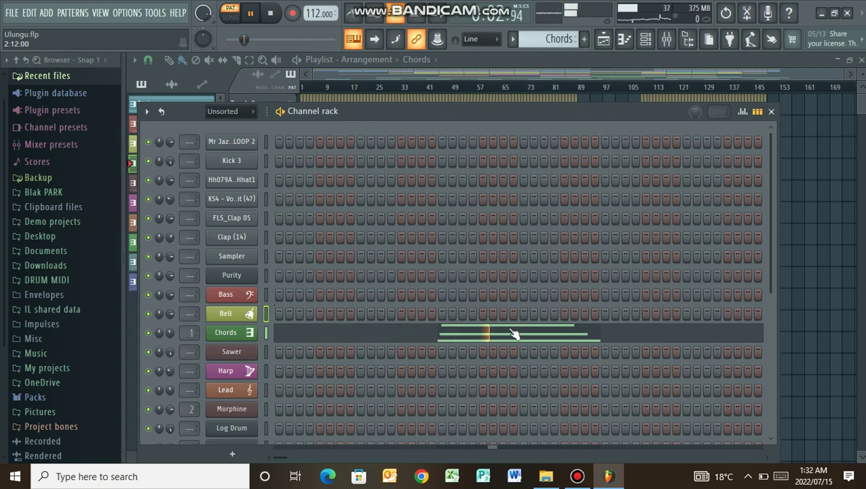
pyautogui.click(477, 339)
pyautogui.scroll(6, 477, 339)
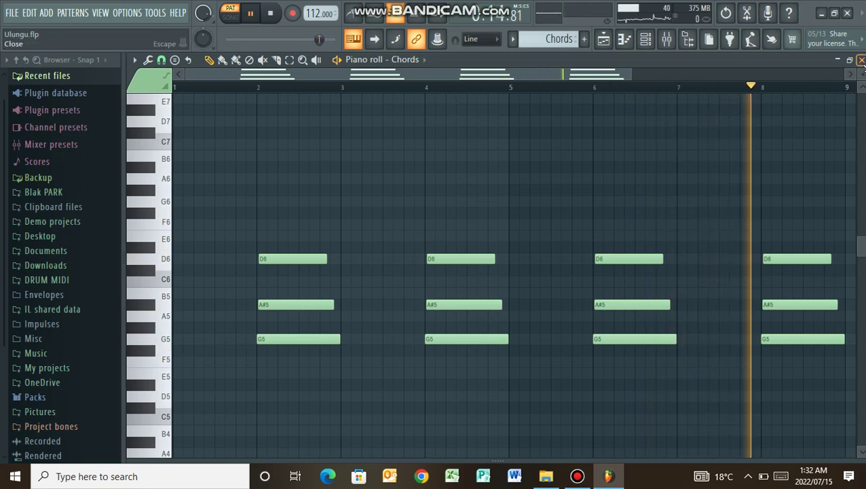
# - Leave the Chords notes and examine the Chords channel's Morphine instrument settings, ending playback
pyautogui.click(861, 60)
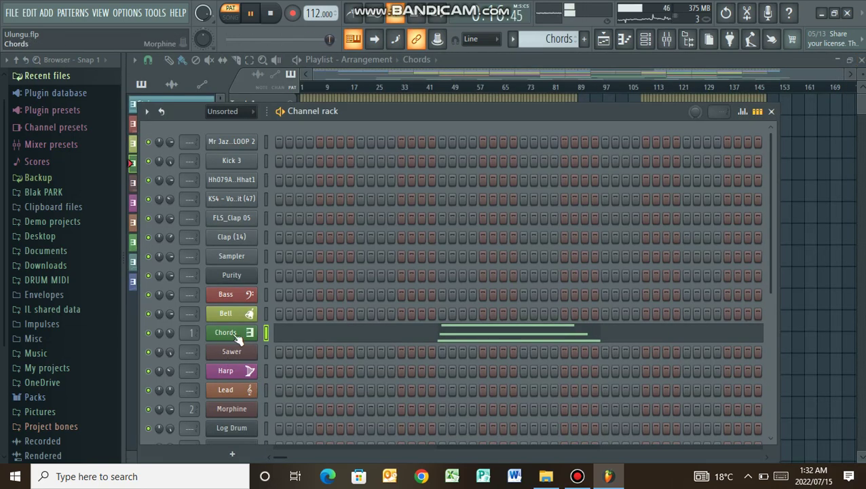
pyautogui.click(235, 334)
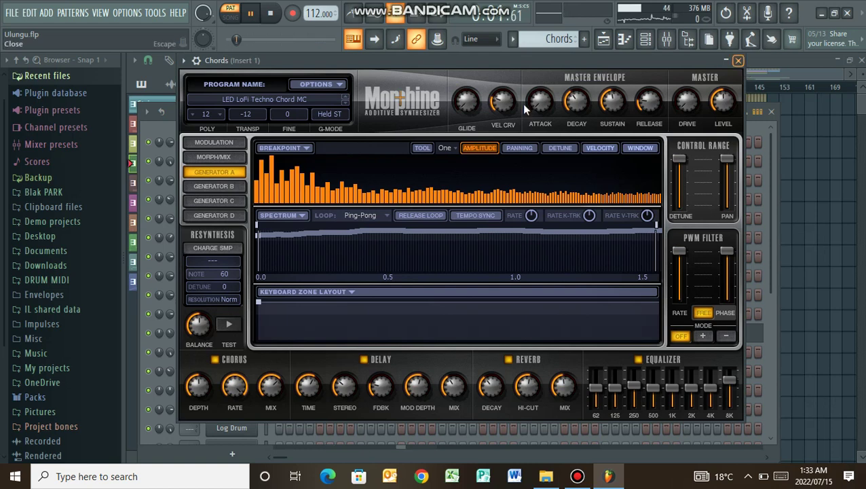
pyautogui.press('space')
pyautogui.click(738, 61)
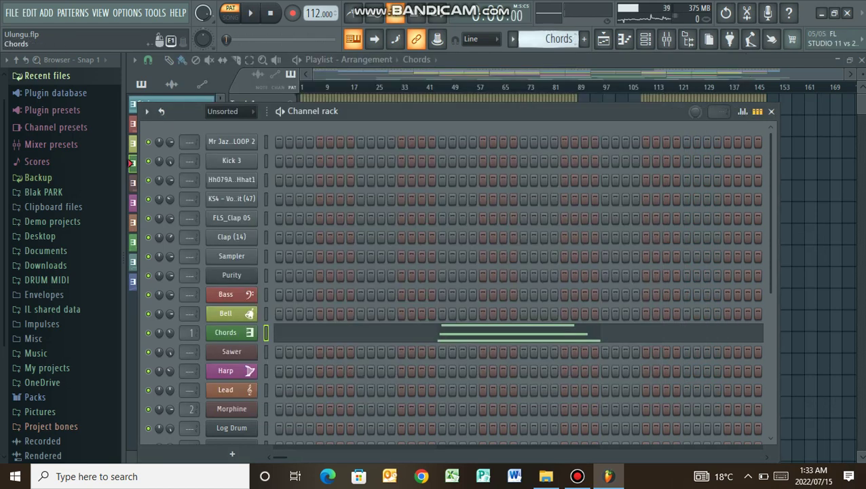
# - Play the Sawer pattern while examining its notes in the piano roll and its instrument's settings
pyautogui.scroll(-1, 554, 42)
pyautogui.press('space')
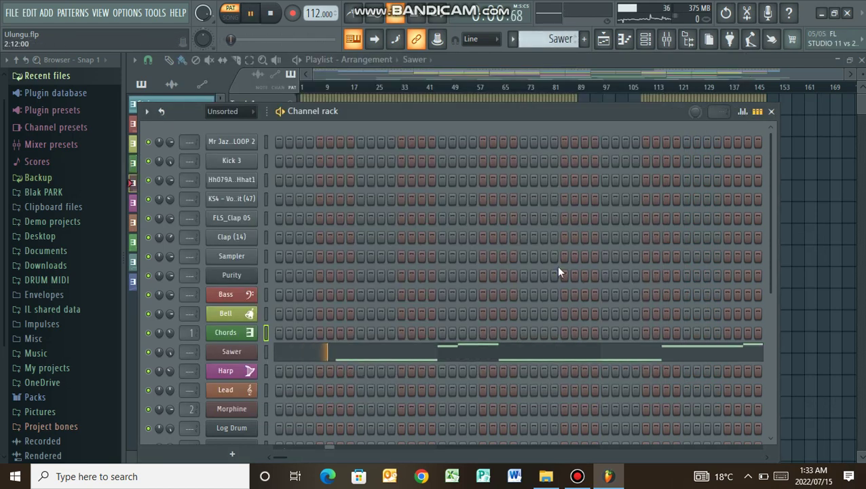
pyautogui.click(463, 351)
pyautogui.scroll(-4, 464, 353)
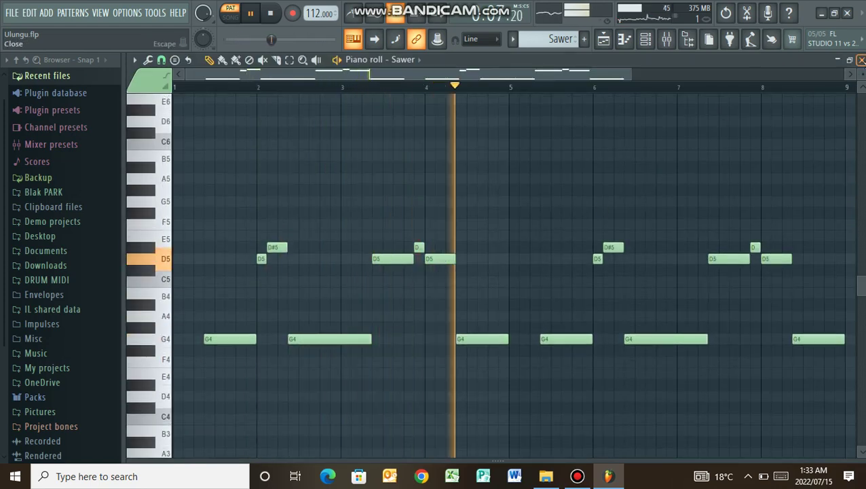
pyautogui.click(861, 61)
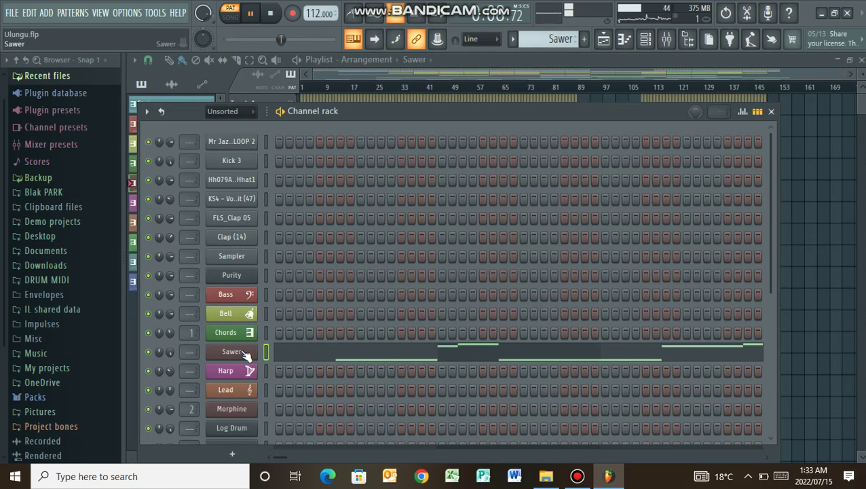
pyautogui.click(240, 349)
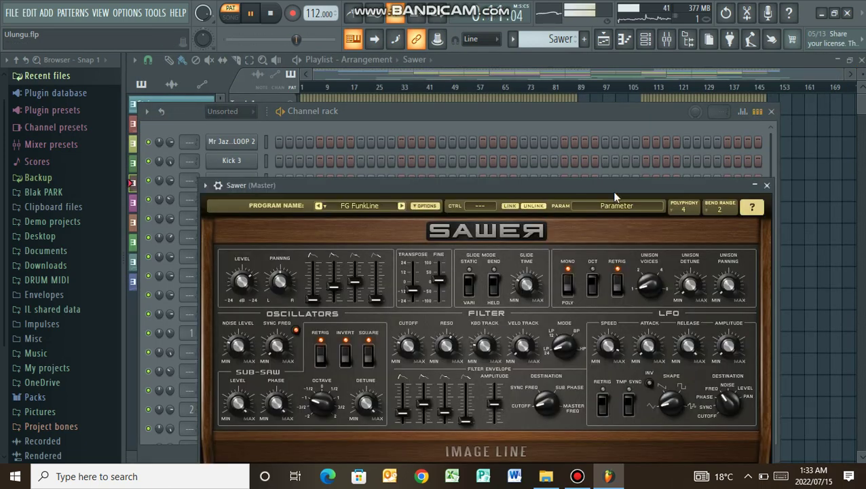
pyautogui.click(766, 185)
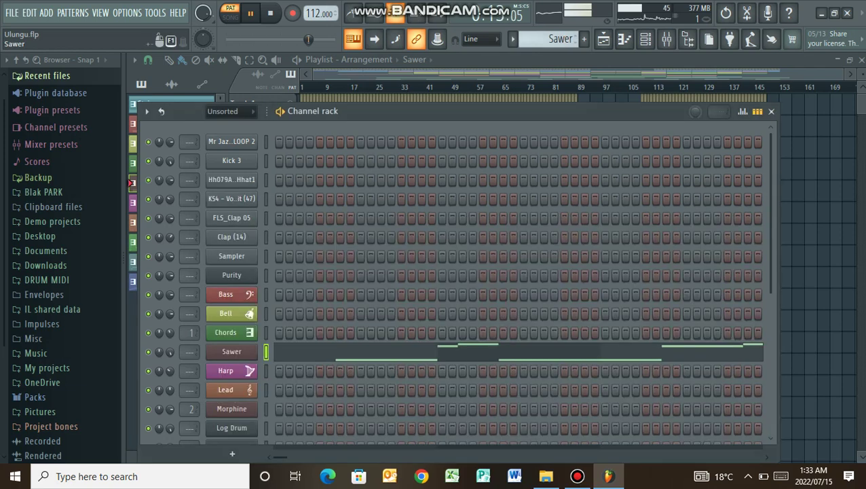
# - Play the Harp pattern while examining its notes in the piano roll and its Nexus instrument's preset
pyautogui.scroll(-1, 562, 39)
pyautogui.press('space')
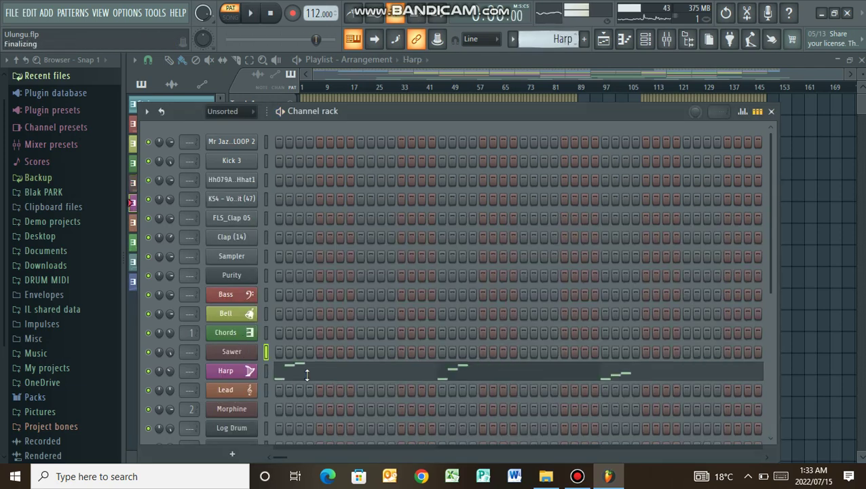
pyautogui.press('space')
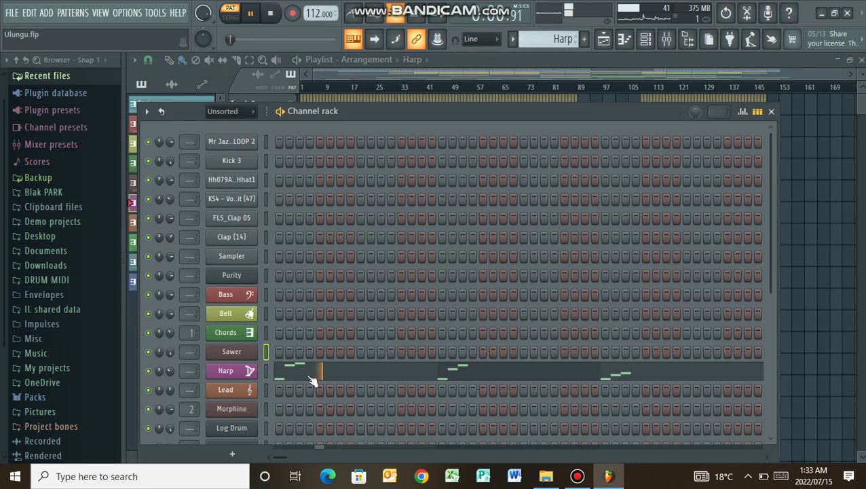
pyautogui.click(311, 377)
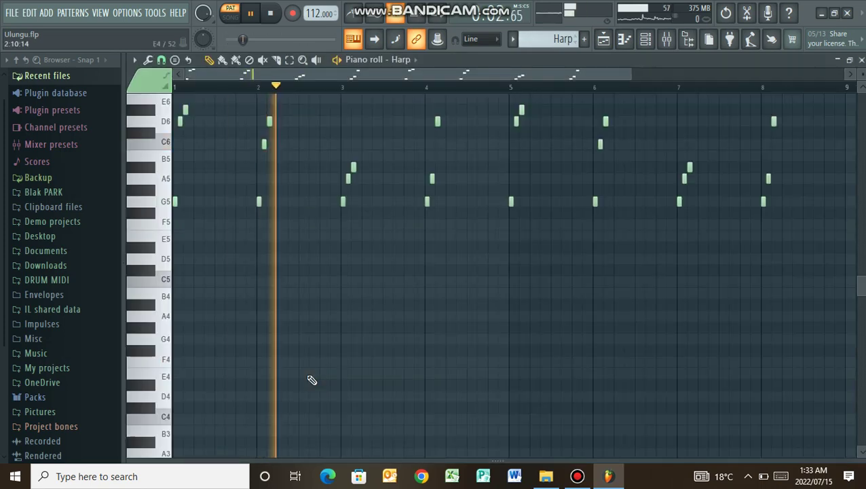
pyautogui.scroll(4, 312, 380)
pyautogui.scroll(2, 311, 379)
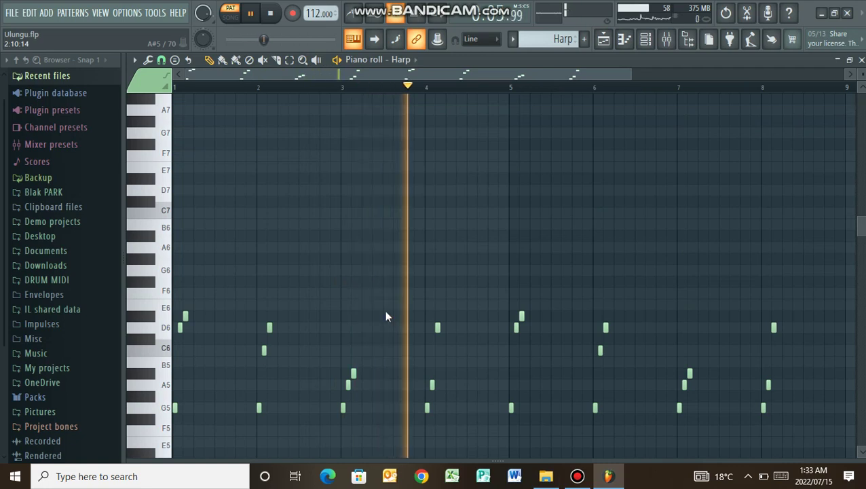
pyautogui.press('Escape')
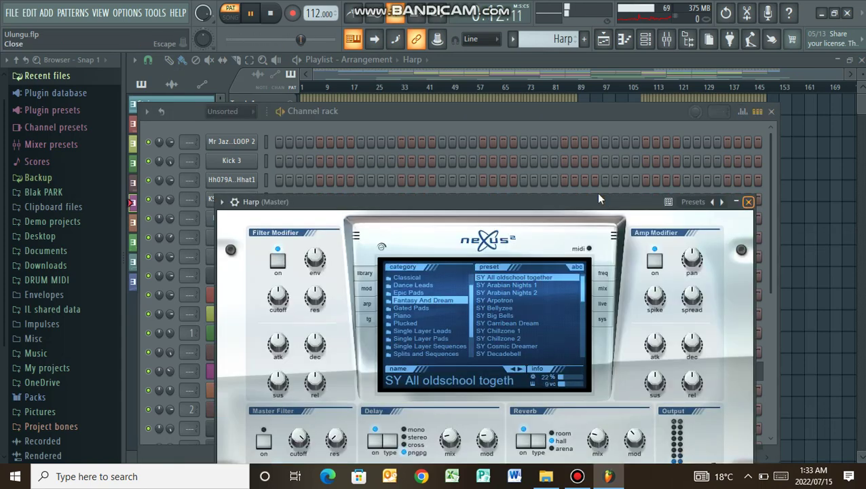
pyautogui.press('Escape')
pyautogui.press('space')
# - Play the Lead pattern and examine its notes in the piano roll
pyautogui.click(576, 42)
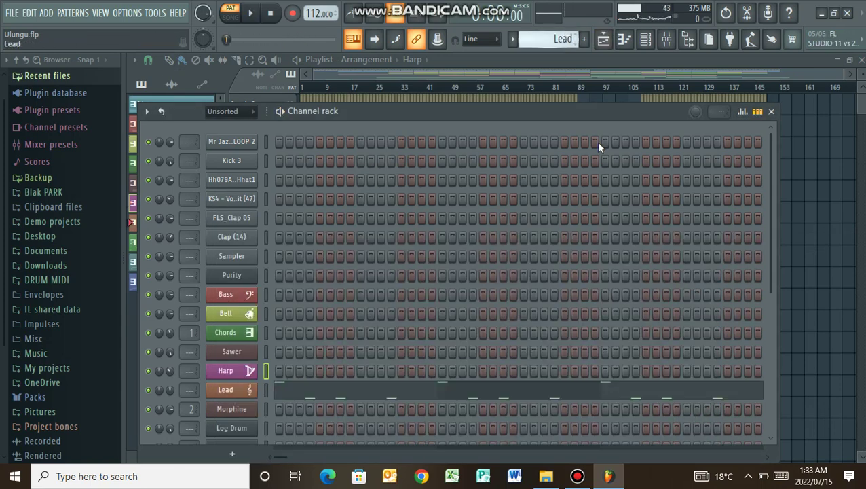
pyautogui.press('space')
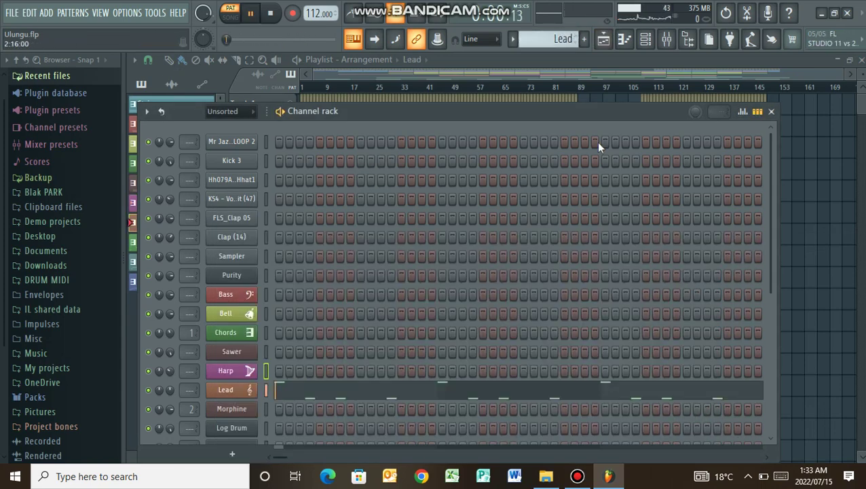
pyautogui.click(380, 395)
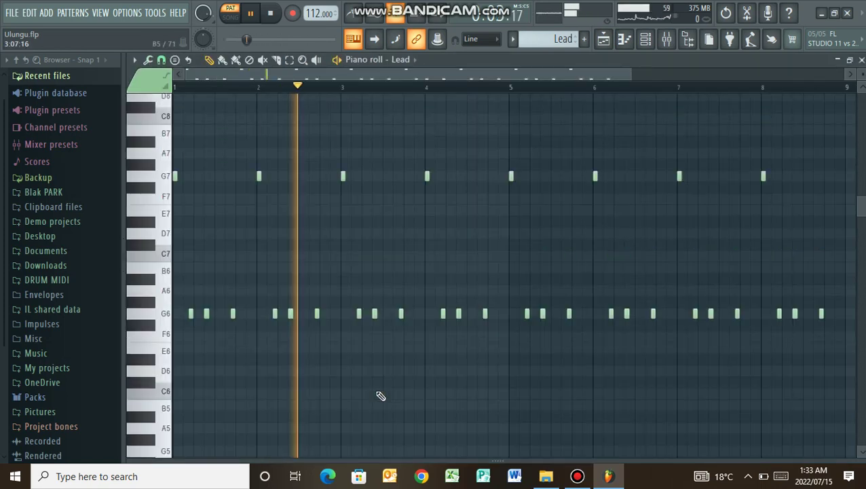
pyautogui.click(861, 60)
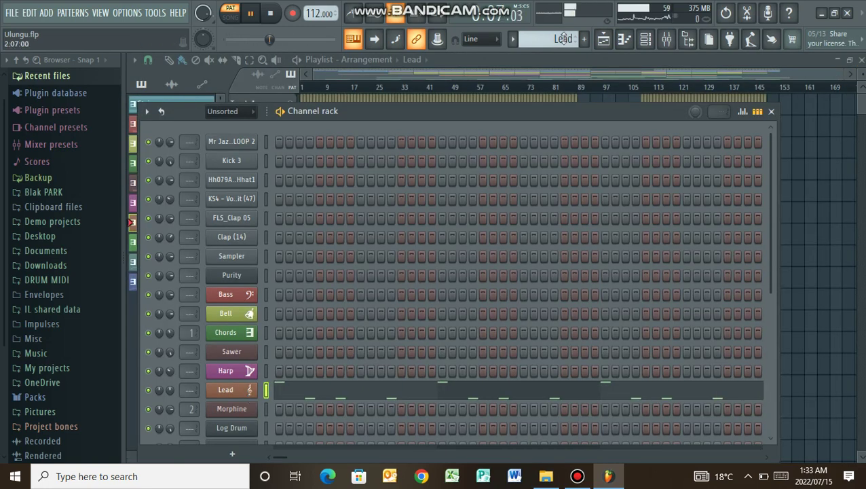
# - Play the Piano pattern and examine its Morphine notes in the piano roll across the full length
pyautogui.press('KP_Add')
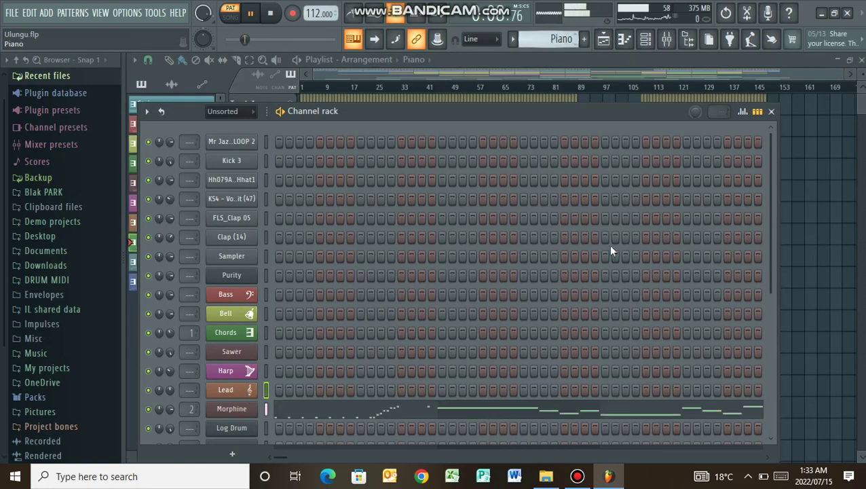
pyautogui.press('space')
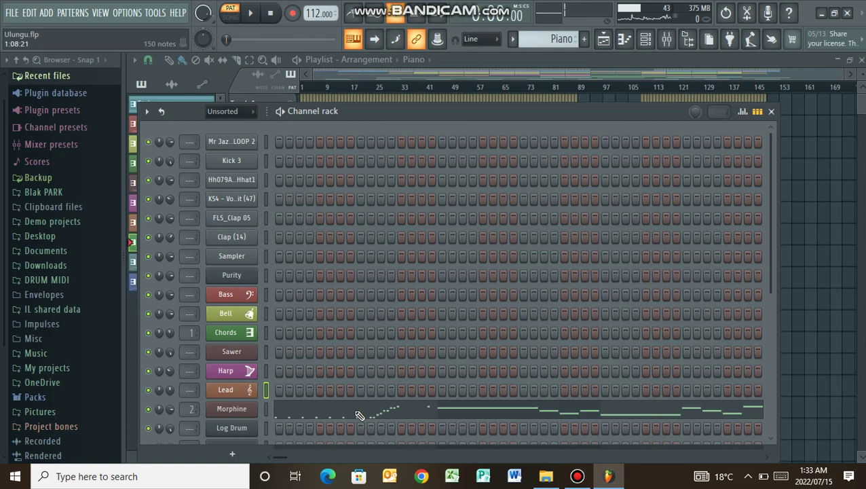
pyautogui.click(359, 415)
pyautogui.press('space')
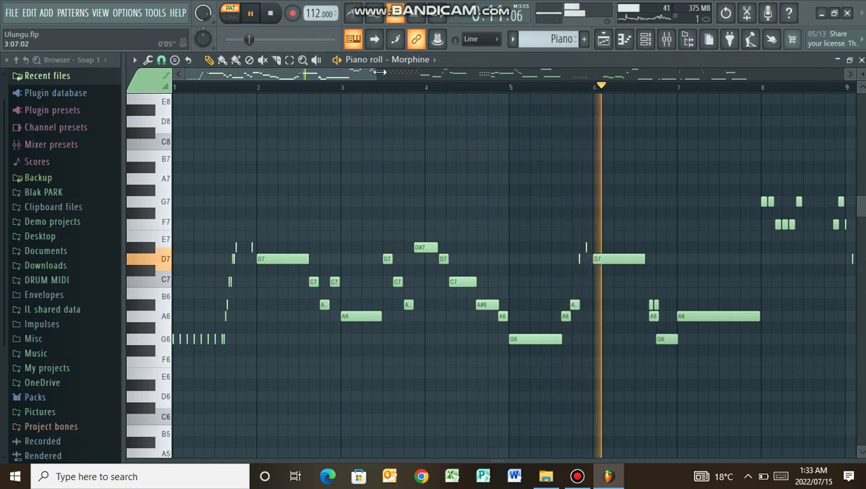
pyautogui.moveTo(378, 73); pyautogui.dragTo(799, 73)
pyautogui.moveTo(767, 2); pyautogui.dragTo(728, 1)
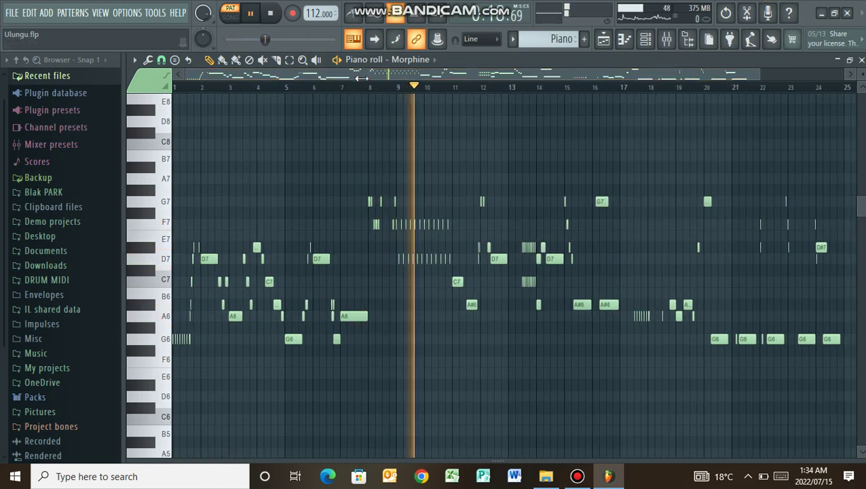
pyautogui.moveTo(344, 76); pyautogui.dragTo(364, 77)
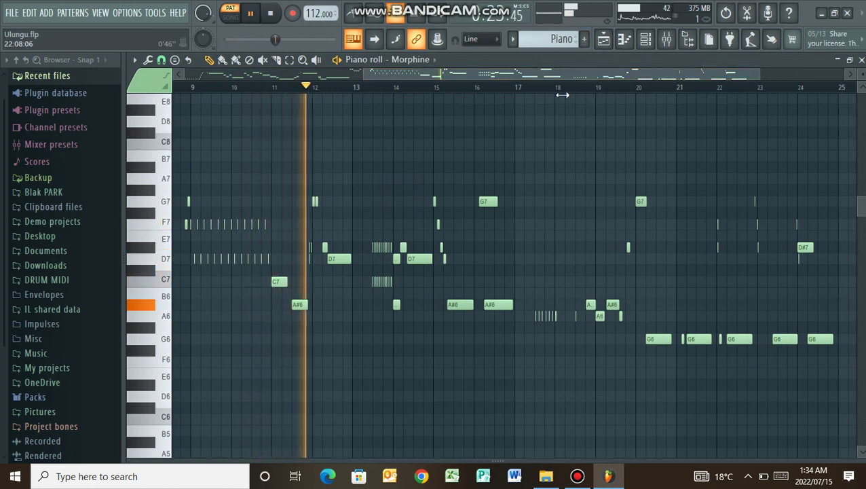
pyautogui.moveTo(669, 114); pyautogui.dragTo(758, 117)
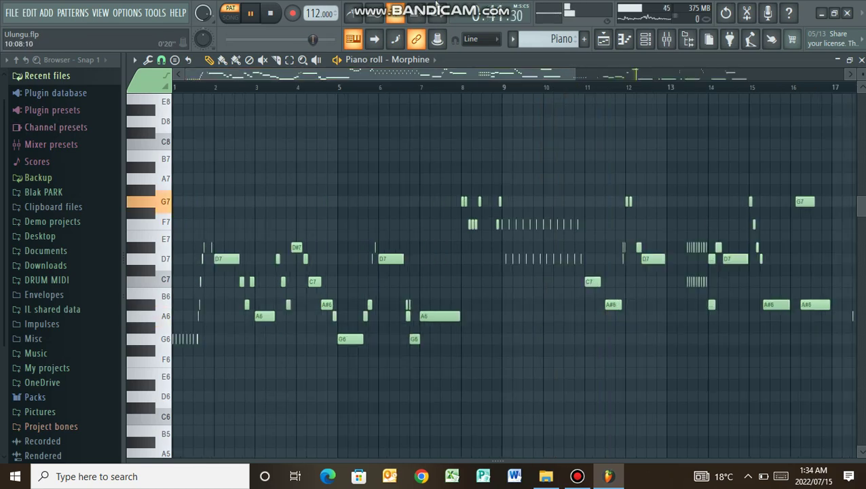
pyautogui.moveTo(436, 2); pyautogui.dragTo(556, 7)
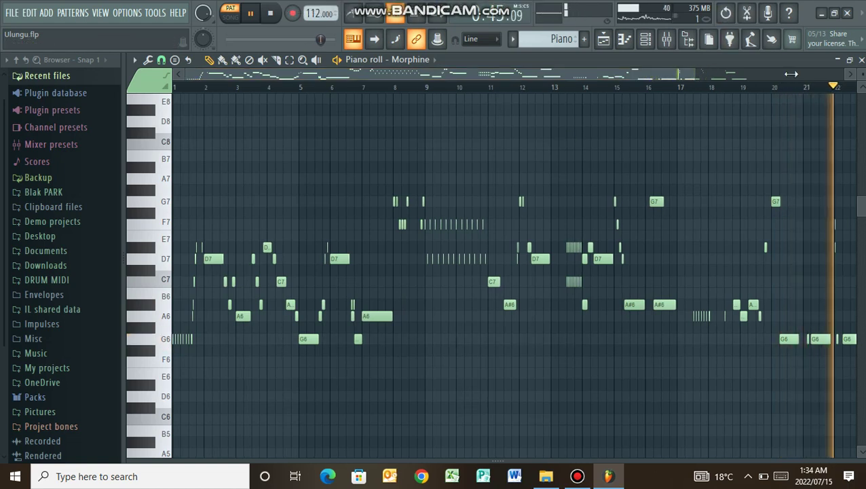
pyautogui.moveTo(695, 74); pyautogui.dragTo(792, 74)
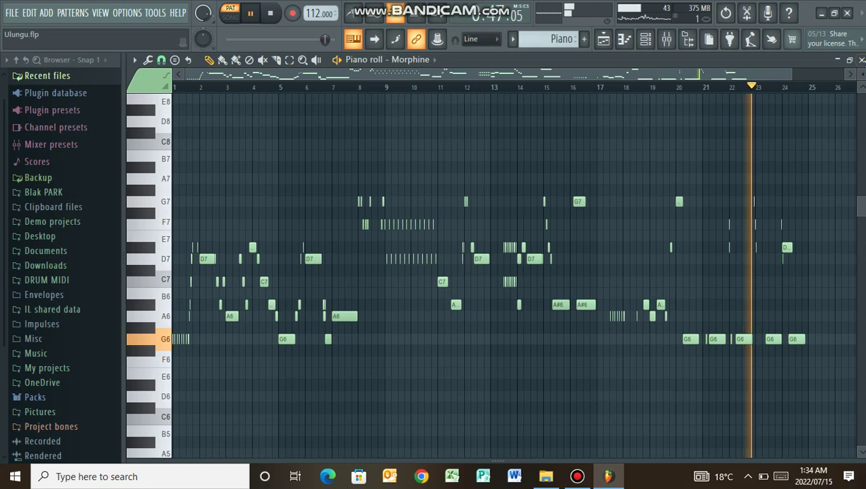
pyautogui.press('space')
pyautogui.press('Escape')
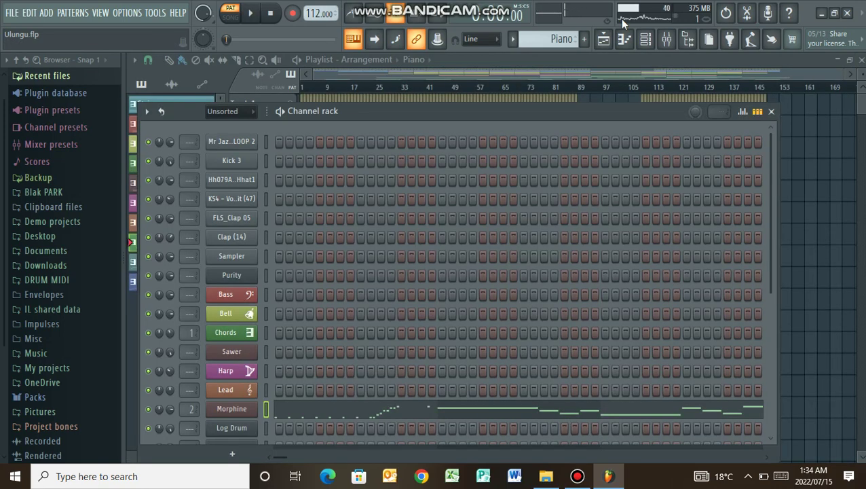
# - Play the Log pattern and examine the Log Drum channel's notes in the piano roll
pyautogui.scroll(-1, 558, 38)
pyautogui.press('space')
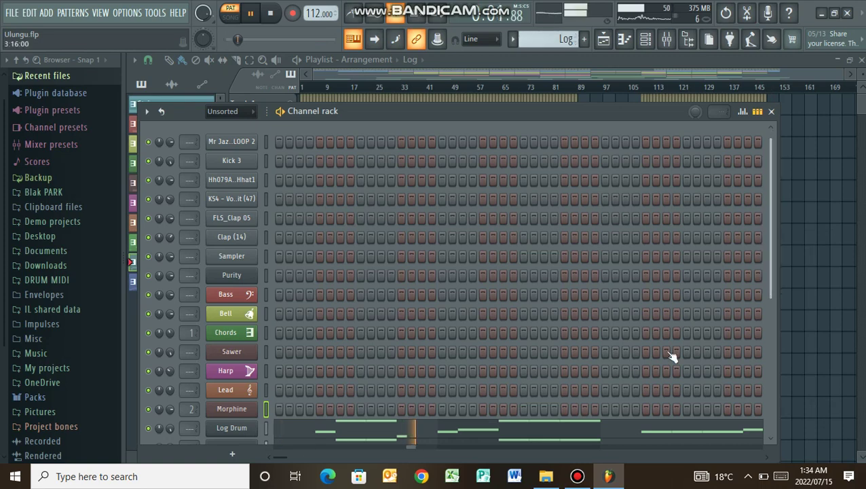
pyautogui.scroll(-3, 671, 357)
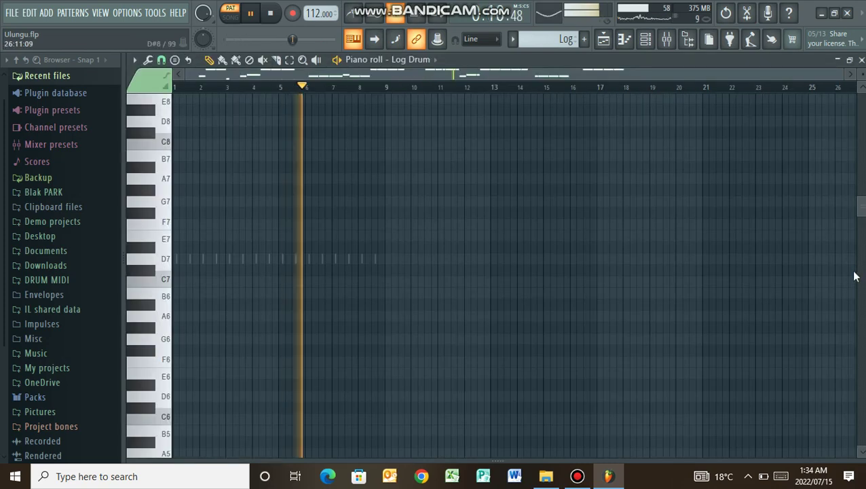
pyautogui.scroll(-3, 851, 349)
pyautogui.scroll(-3, 842, 74)
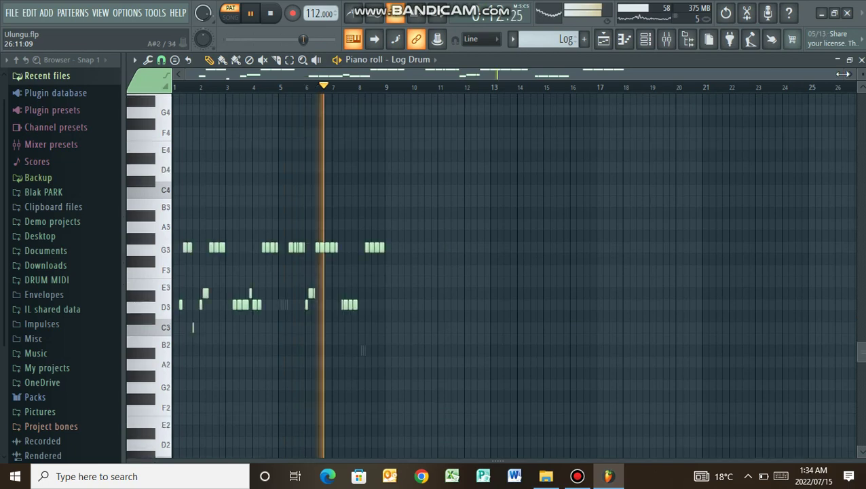
pyautogui.moveTo(843, 74); pyautogui.dragTo(639, 74)
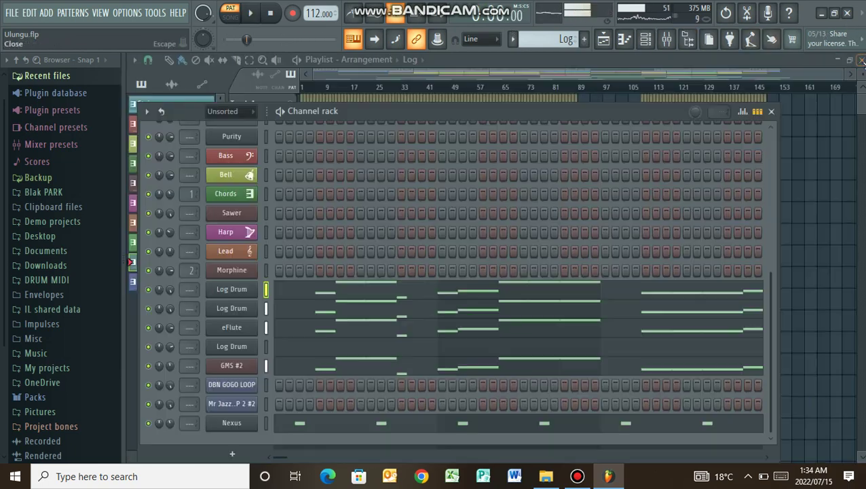
pyautogui.click(862, 59)
pyautogui.press('space')
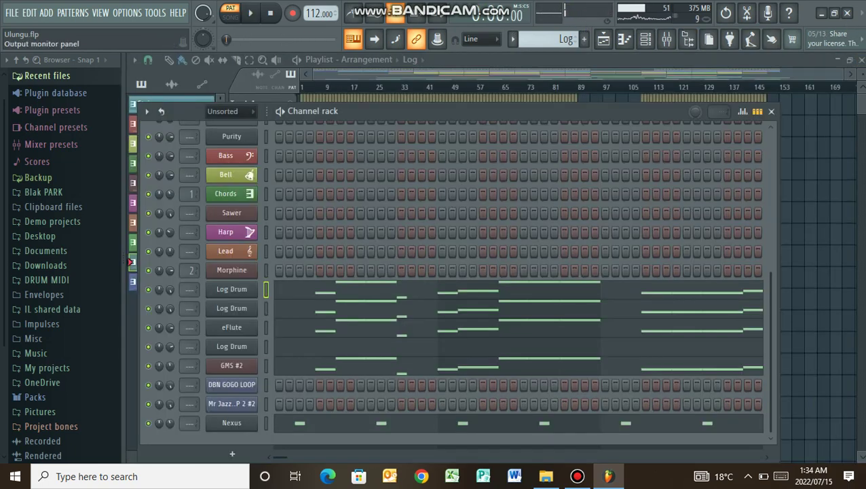
# - Play the Drums pattern while examining its kick, hi-hat and clap steps and loop channels in the channel rack
pyautogui.scroll(-1, 549, 39)
pyautogui.press('space')
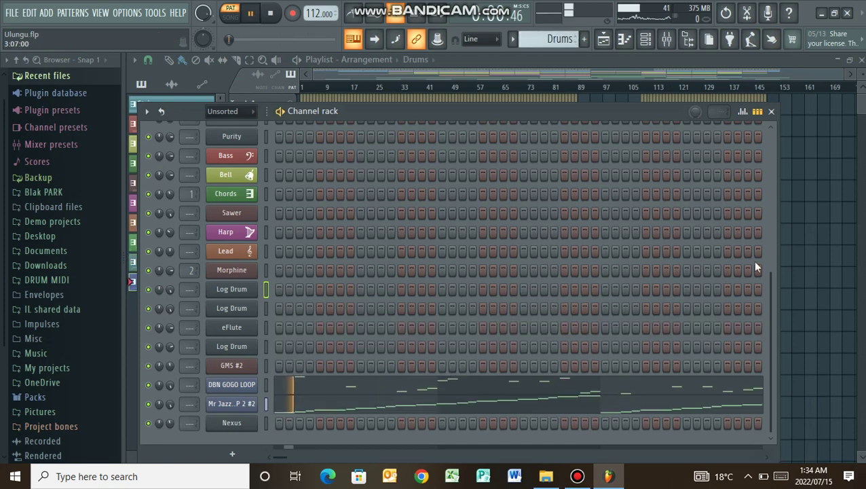
pyautogui.moveTo(769, 306); pyautogui.dragTo(757, 183)
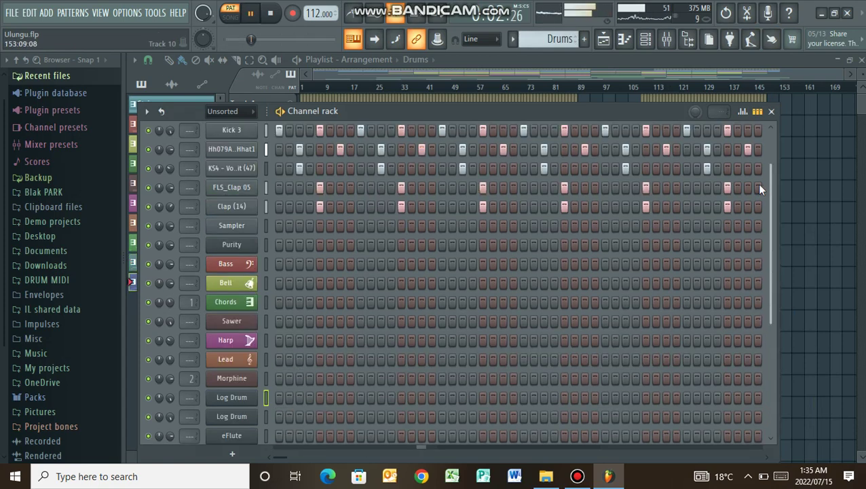
pyautogui.scroll(-4, 764, 271)
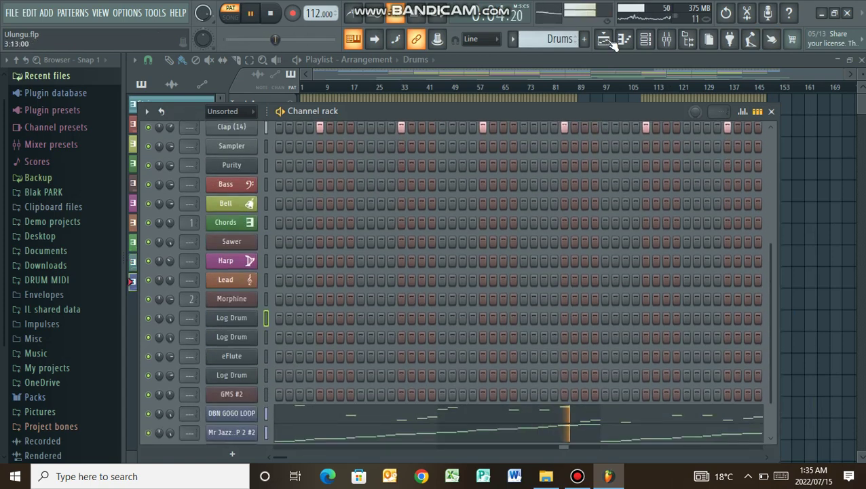
# - Show the full playlist arrangement, switch playback to song mode and briefly play the song from the start
pyautogui.click(608, 41)
pyautogui.press('space')
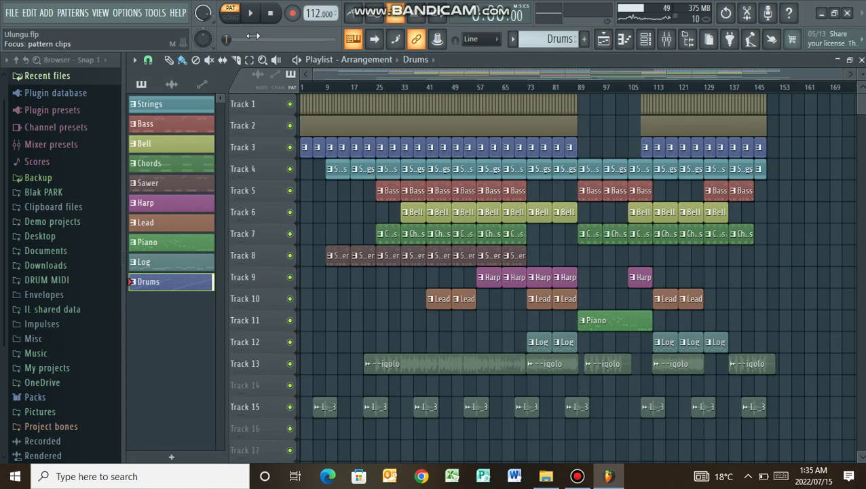
pyautogui.click(234, 20)
pyautogui.press('space')
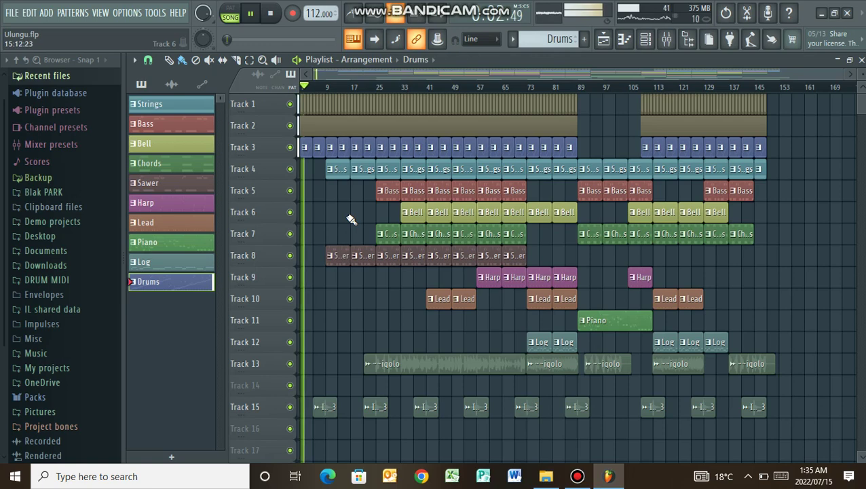
pyautogui.press('space')
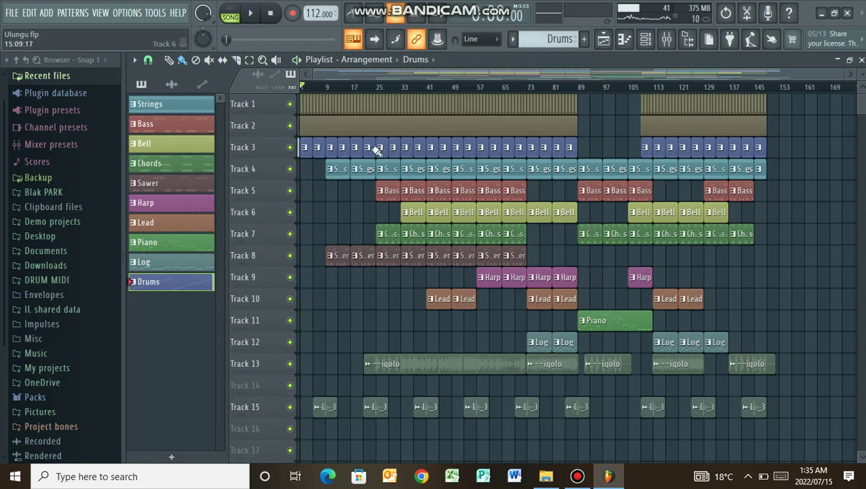